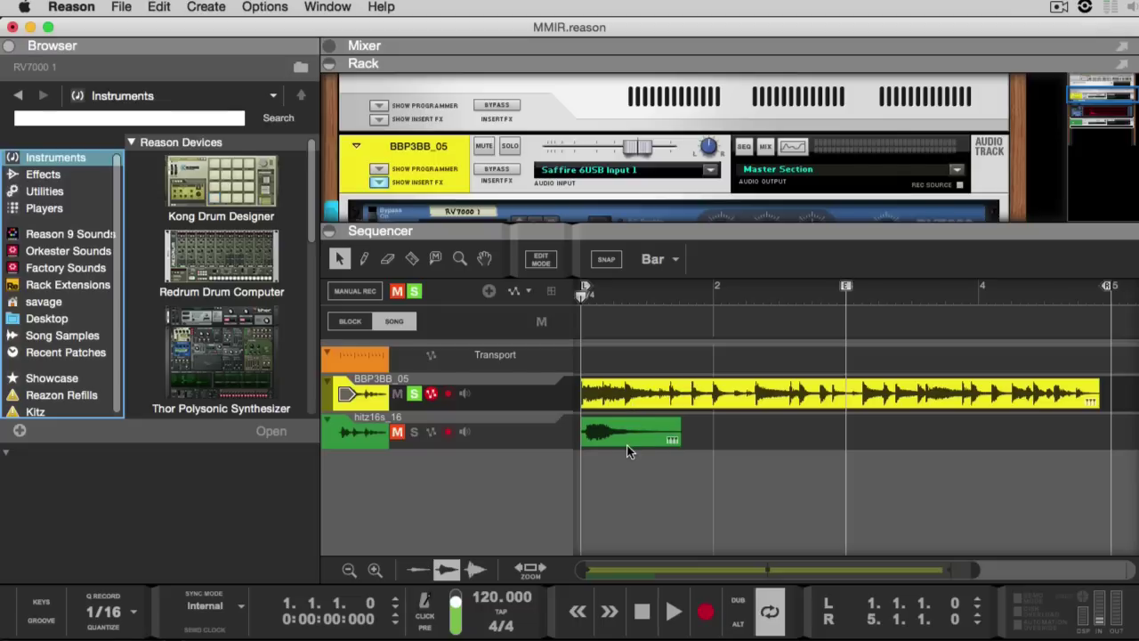
Step: Play the BBP3BB_05 drum loop from the song start to audition it, then stop
left_click(642, 612)
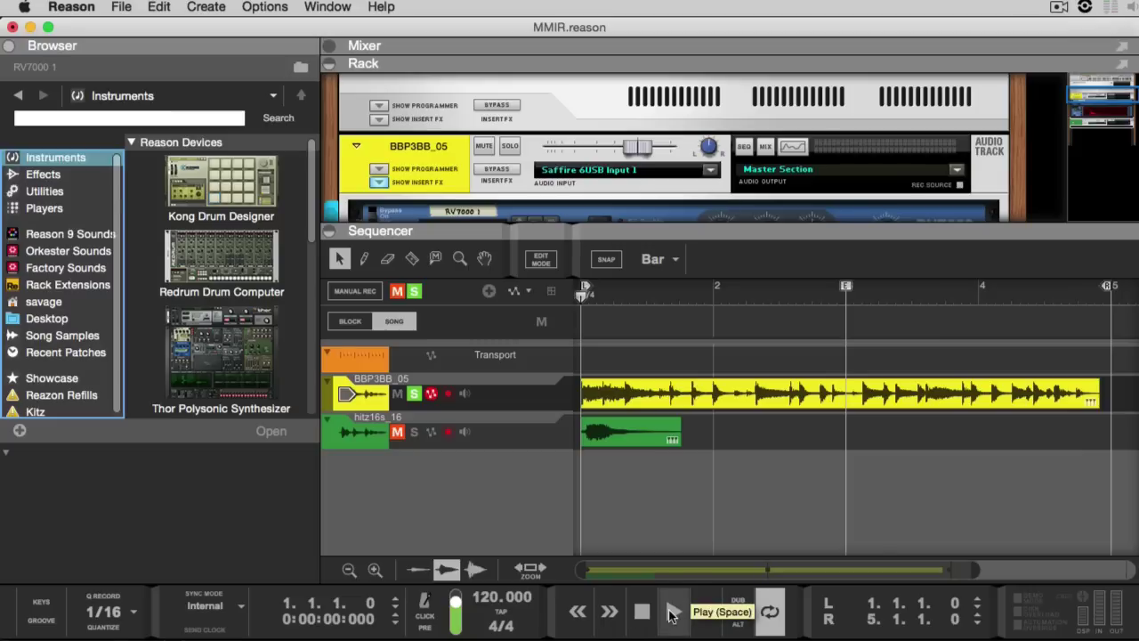
left_click(674, 613)
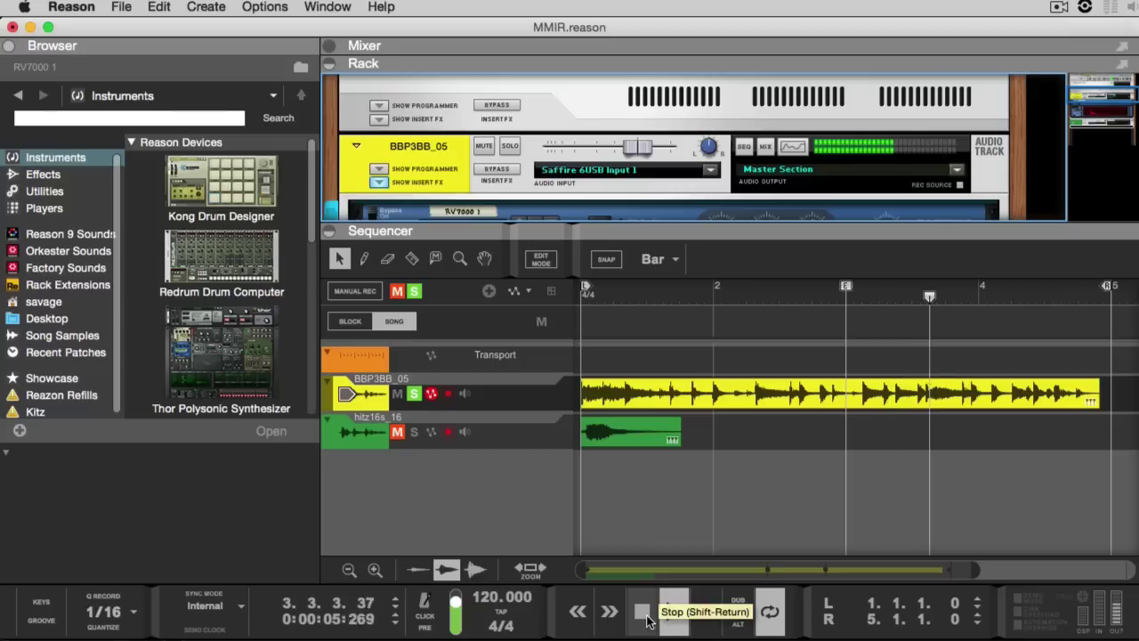
left_click(645, 618)
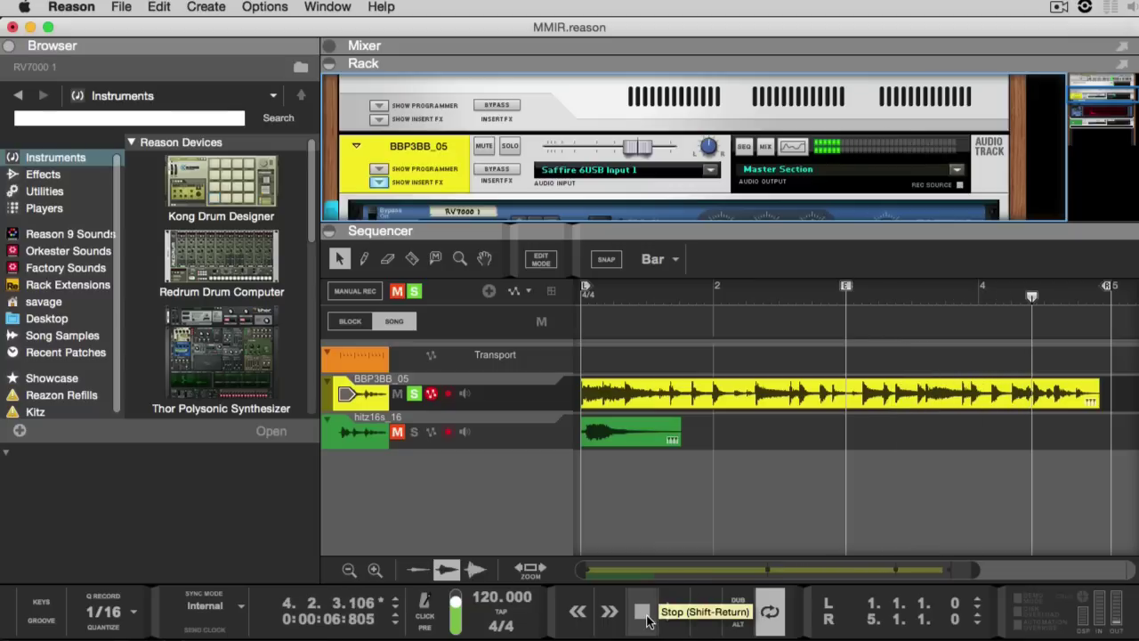
Step: Move solo from the drum loop to the hitz16s_16 track and play the hit from the start
left_click(412, 394)
left_click(414, 431)
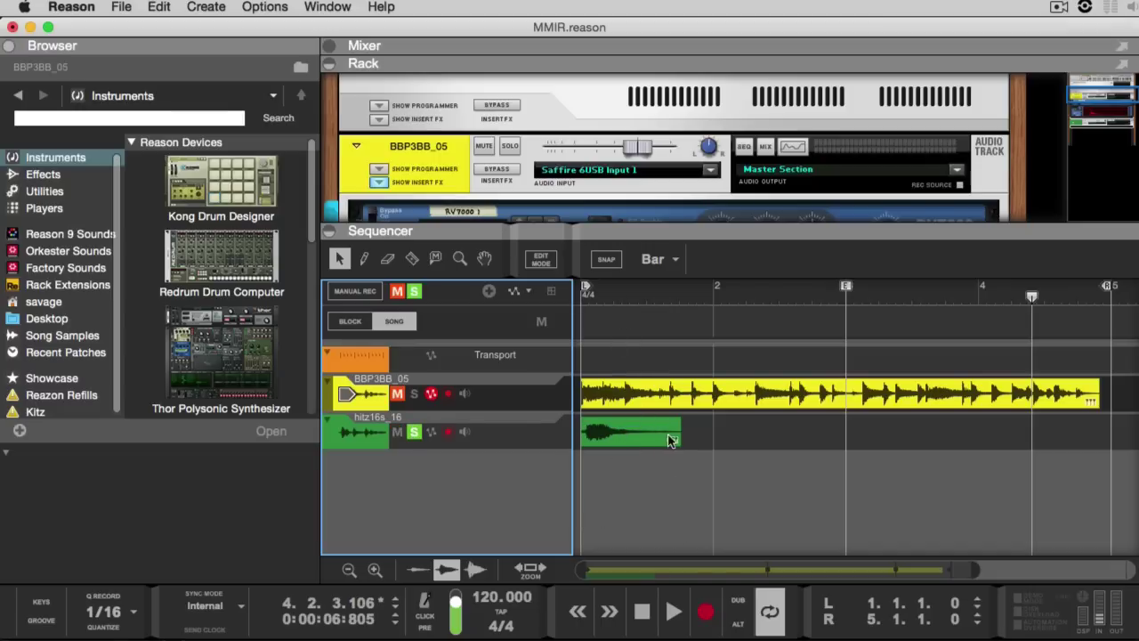
left_click(642, 611)
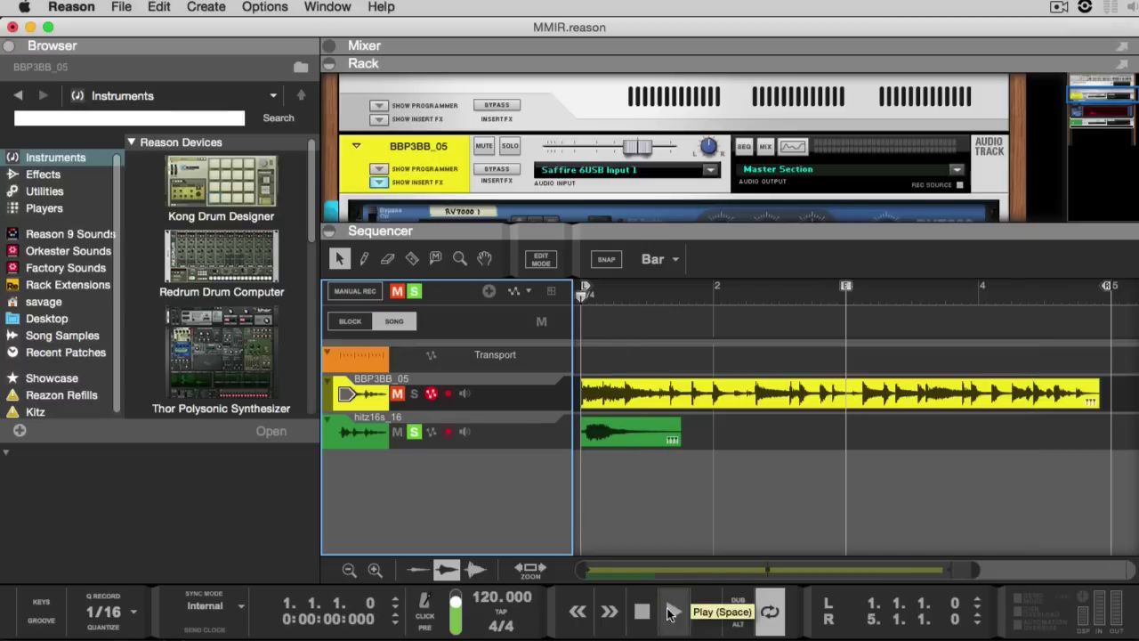
left_click(671, 612)
Step: Stop playback, enlarge the rack and select the RV7000 MkII reverb device
left_click(642, 612)
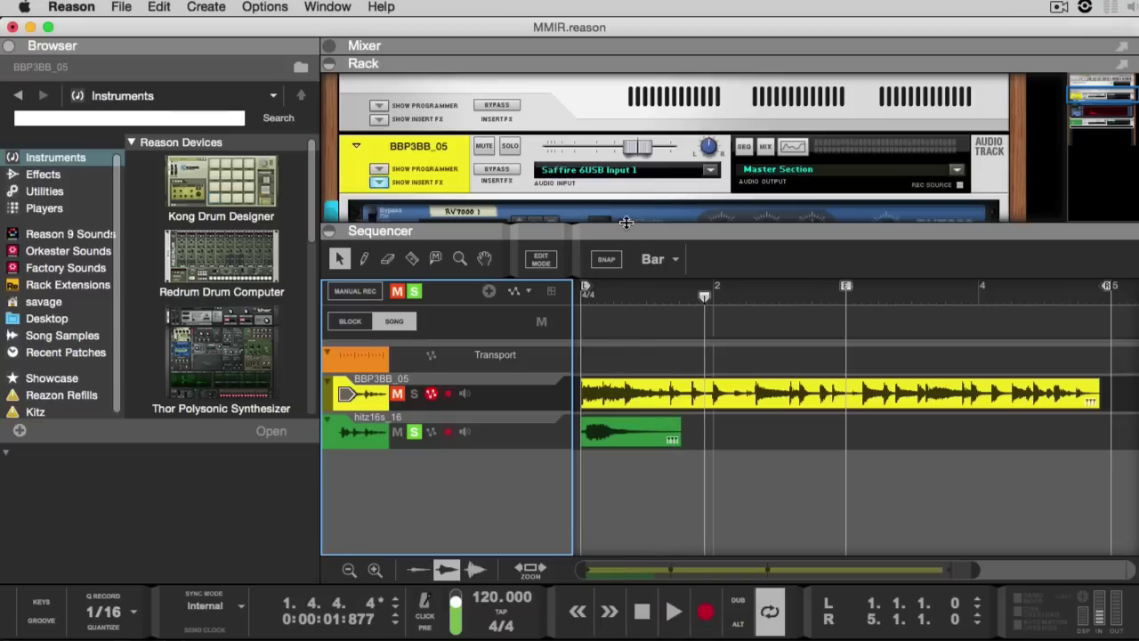
left_click_drag(627, 222, 642, 429)
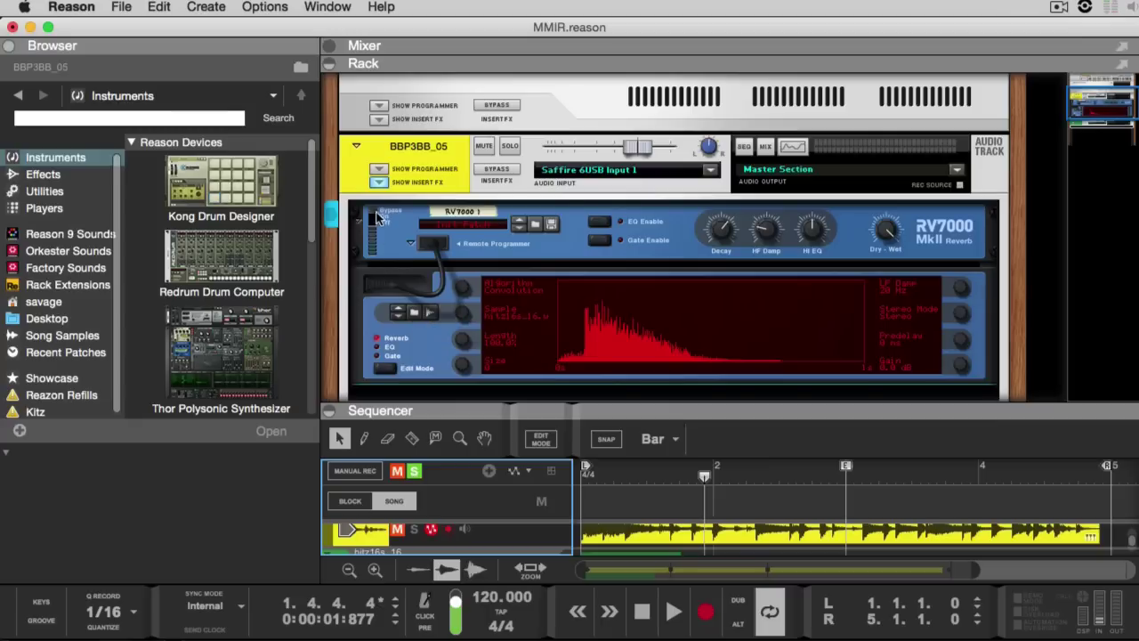
left_click(373, 216)
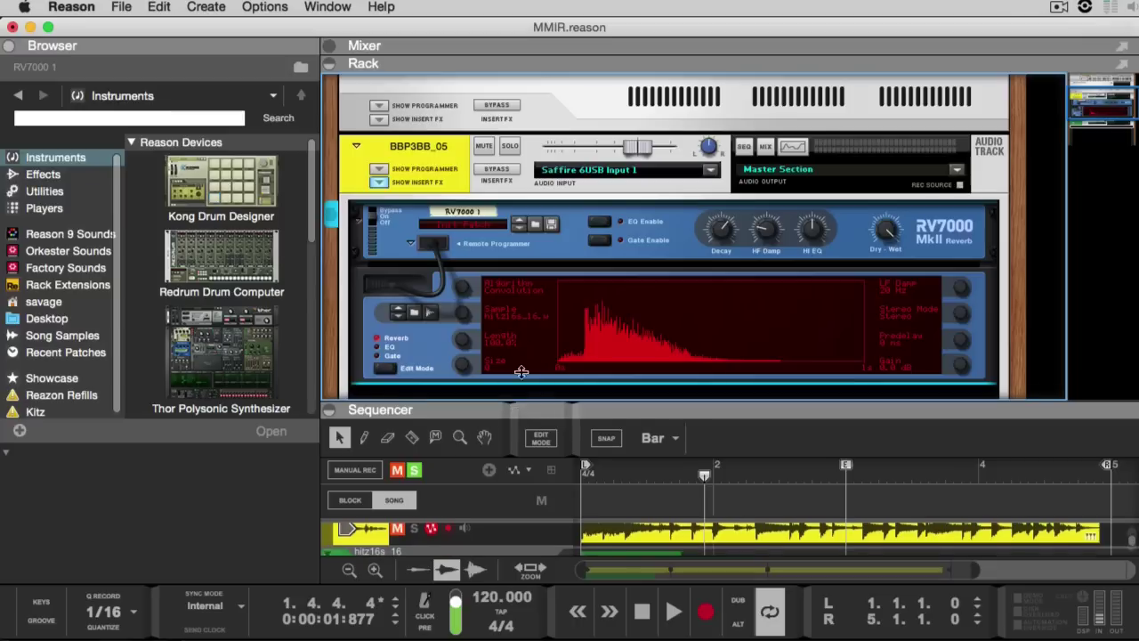
Step: Solo BBP3BB_05 again instead of hitz16s_16, then enlarge the rack to show the reverb
left_click_drag(495, 428, 503, 269)
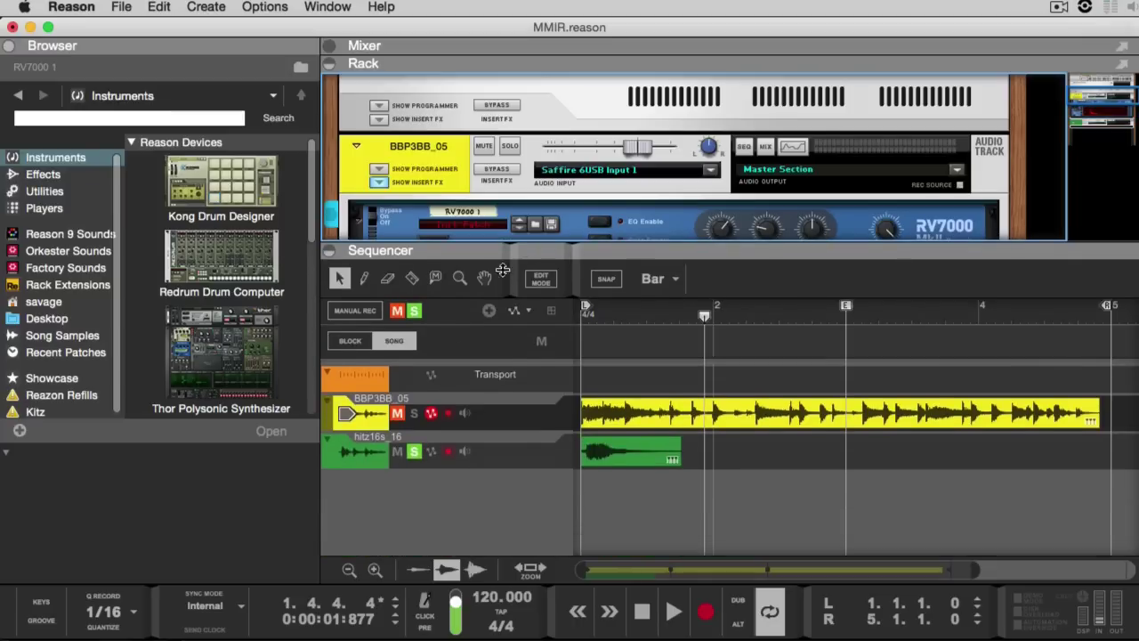
left_click(414, 452)
left_click(409, 425)
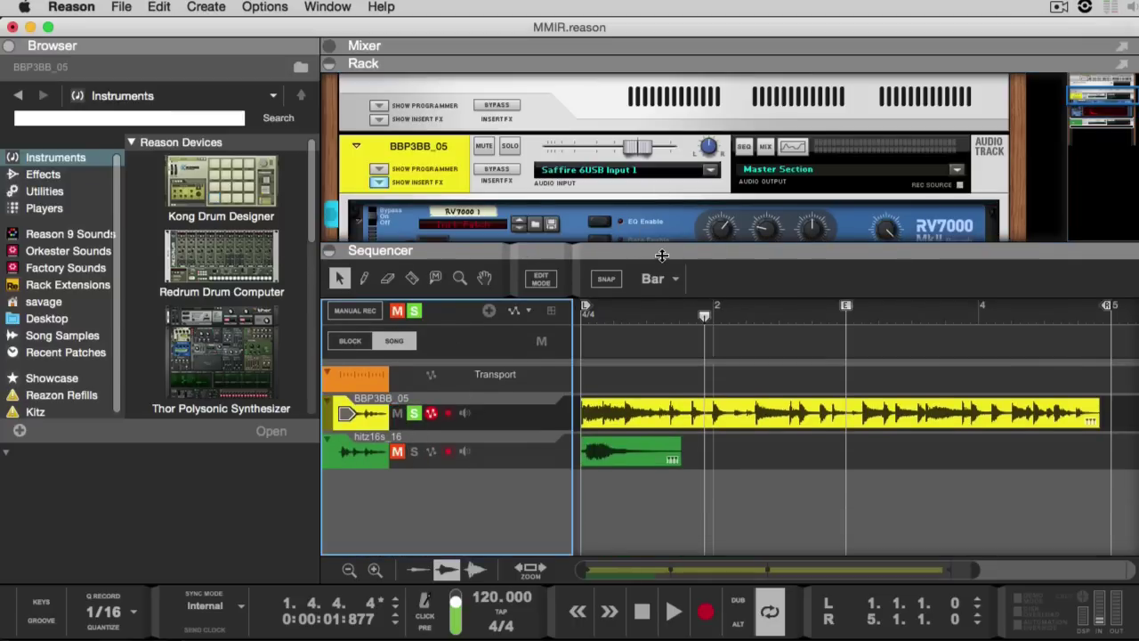
left_click_drag(664, 254, 672, 627)
Step: Play the loop through the RV7000 and set its Dry/Wet to 52
left_click(672, 625)
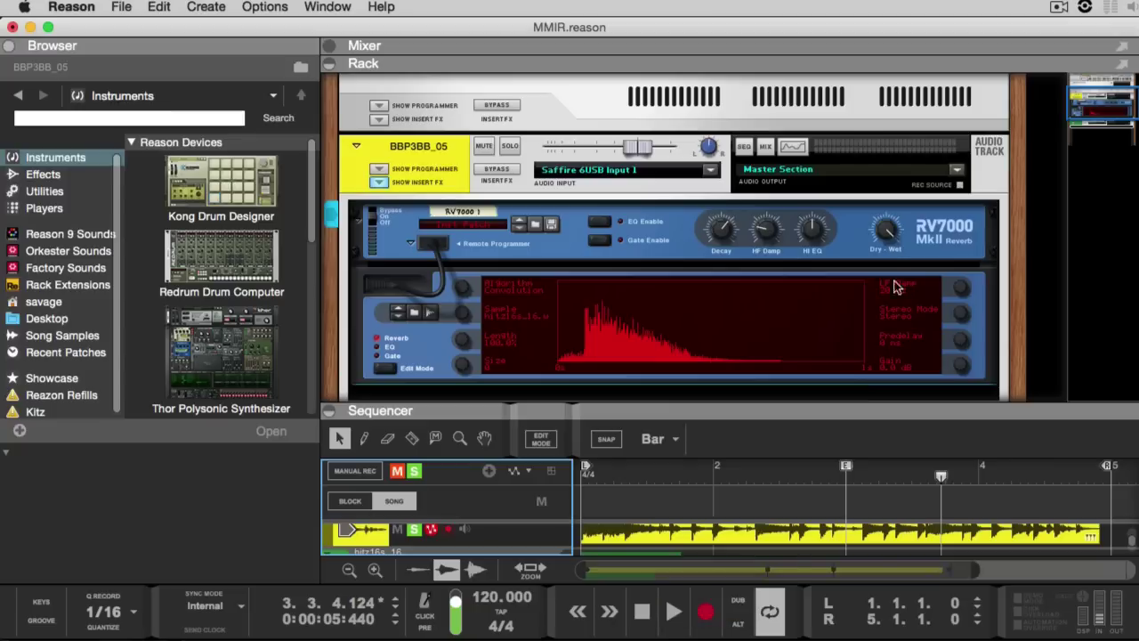
left_click(884, 233)
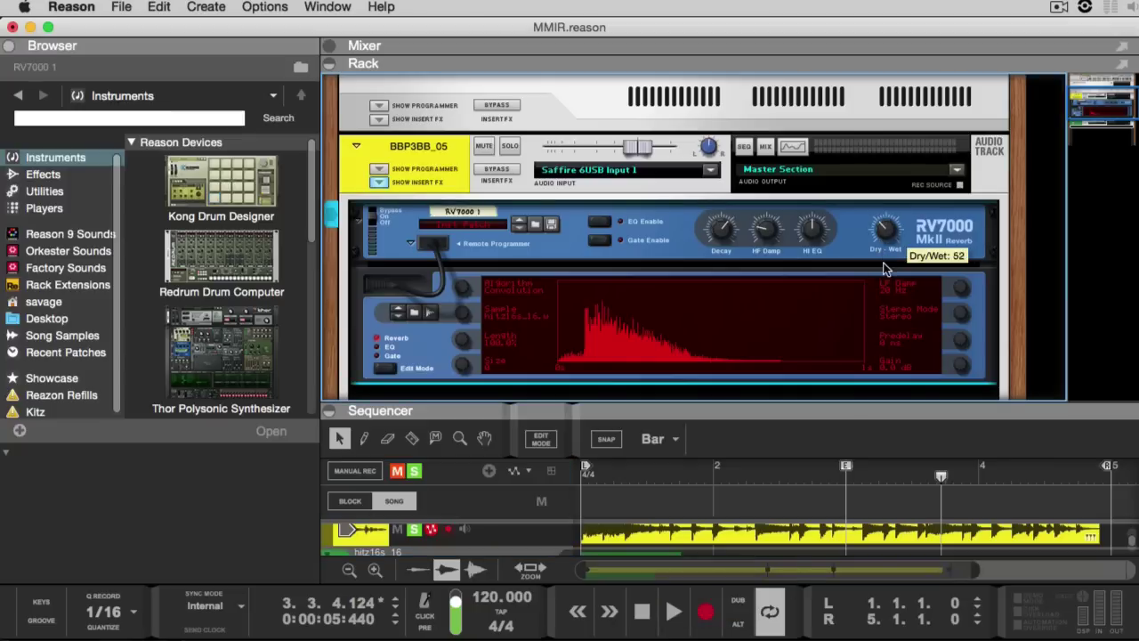
left_click(650, 610)
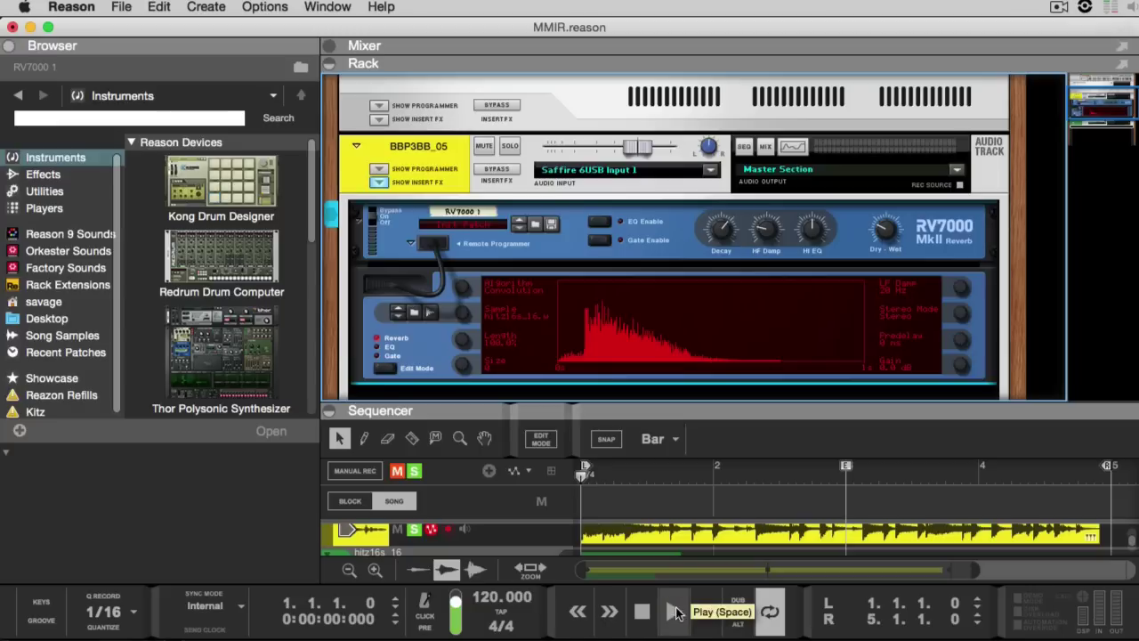
Step: Shorten the reverb Decay to 68 and replay the loop from the start to compare
left_click(673, 610)
left_click_drag(727, 234, 726, 249)
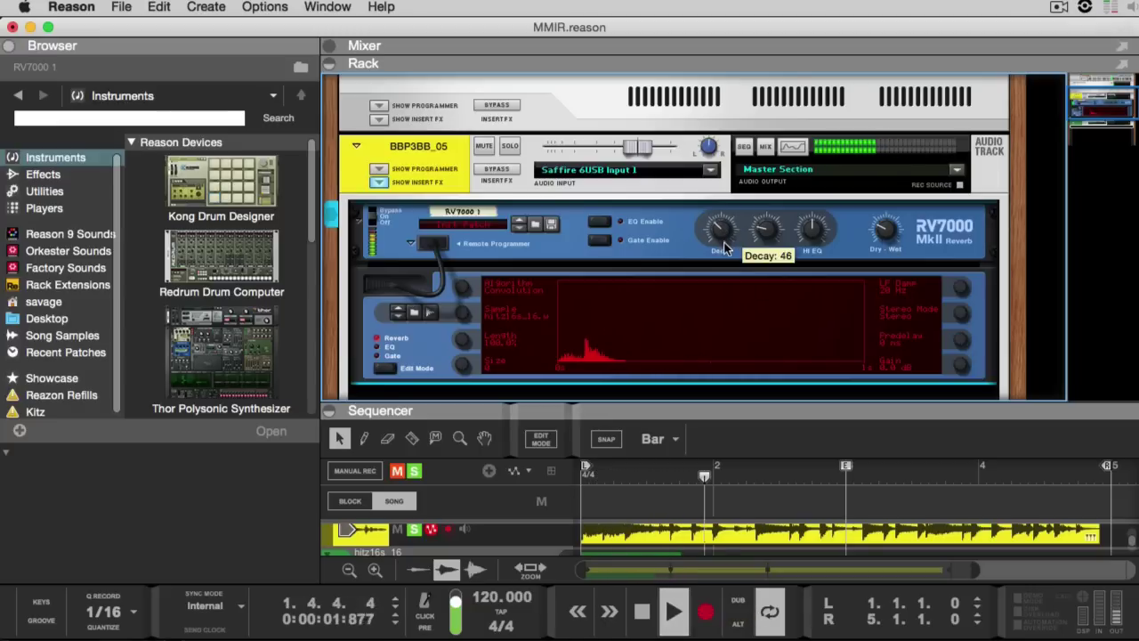
left_click(654, 618)
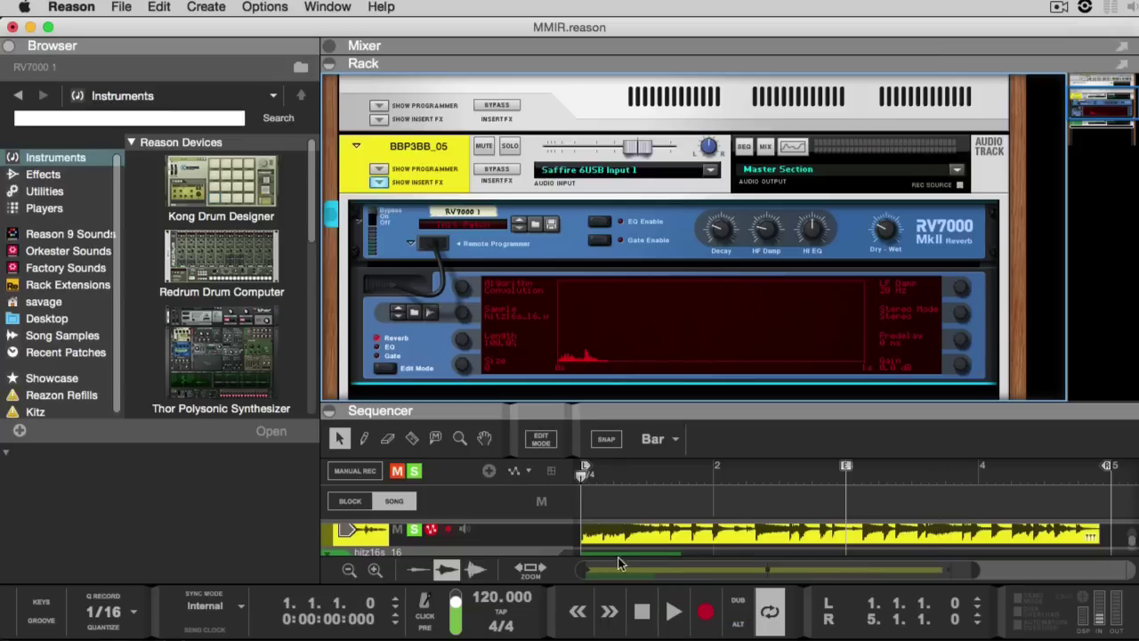
left_click(672, 612)
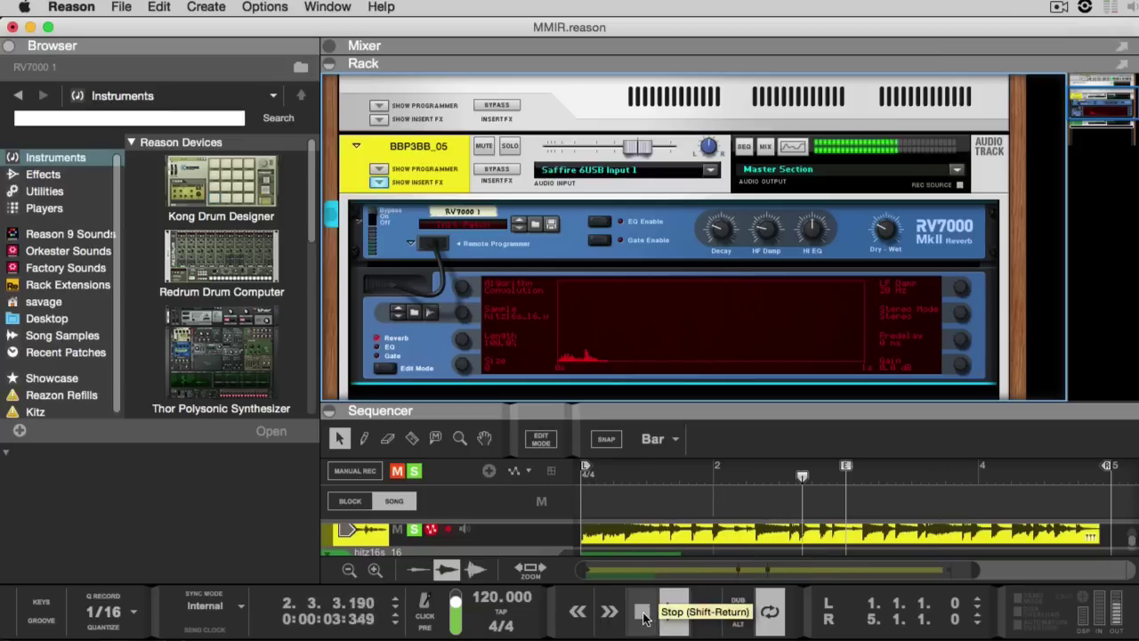
left_click(645, 617)
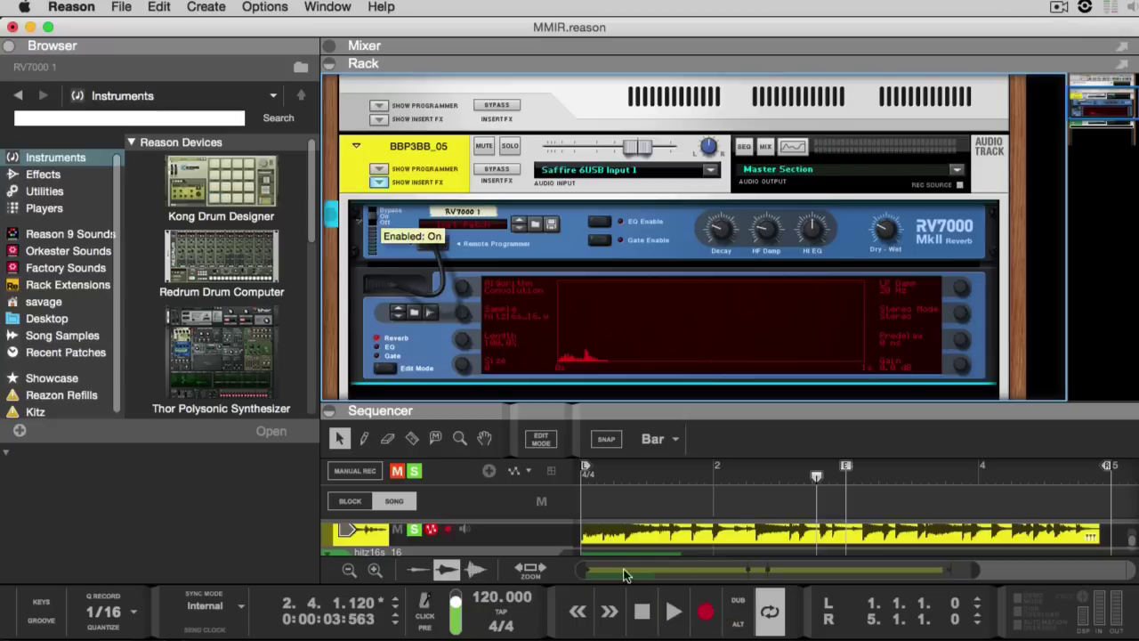
left_click(642, 612)
left_click(665, 610)
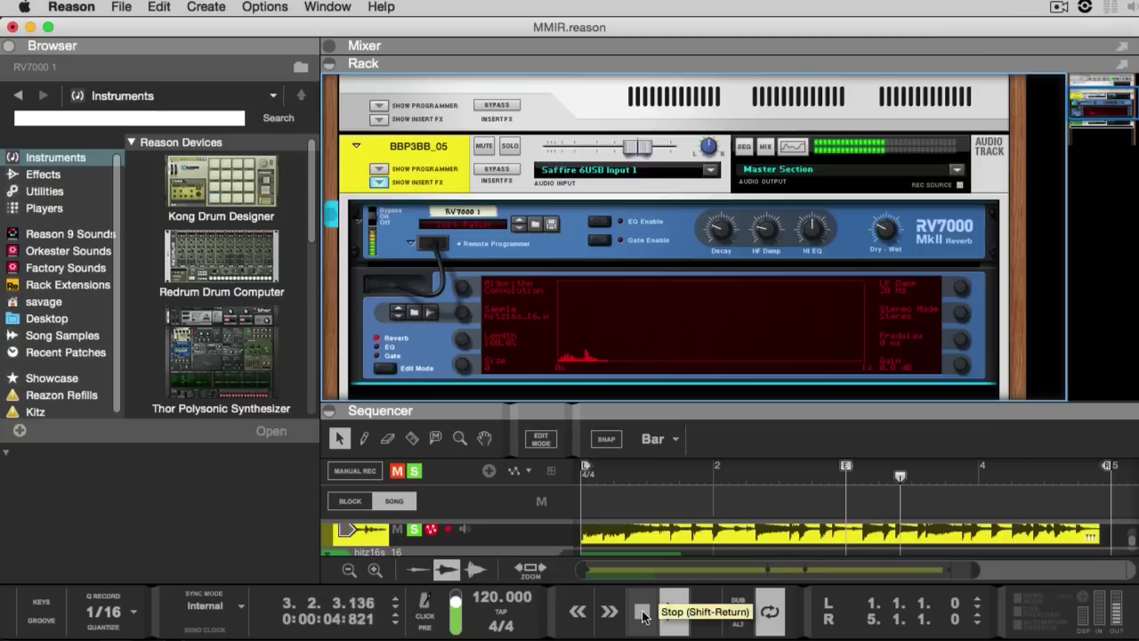
Step: Replay the loop, raise the RV7000's LF Damp, then stop at 1.1.1.0
left_click(641, 612)
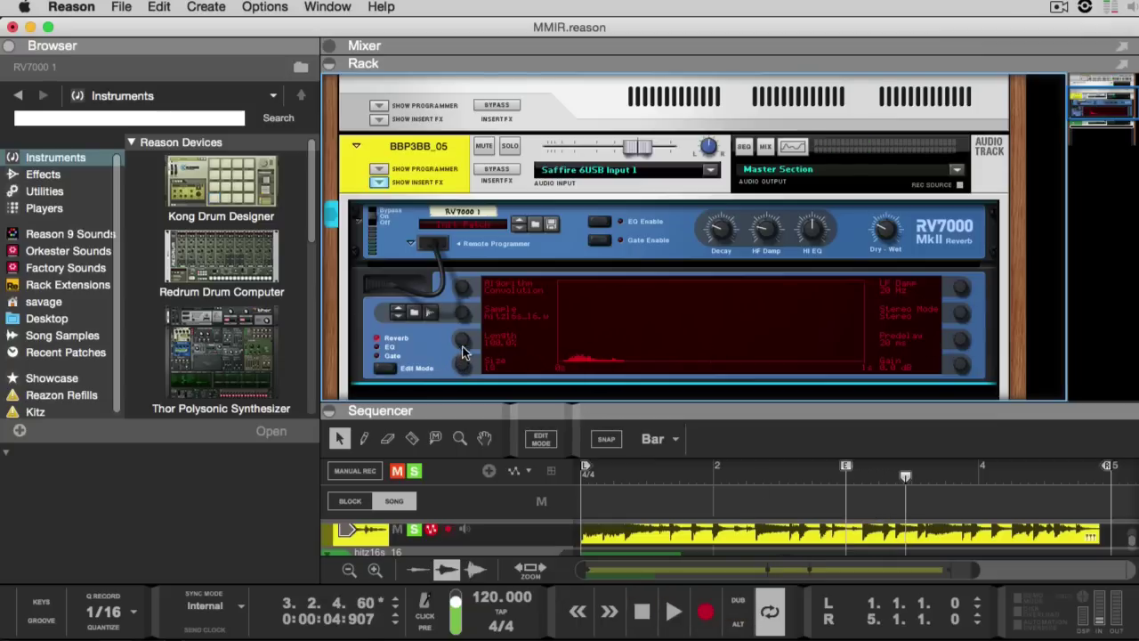
left_click(673, 611)
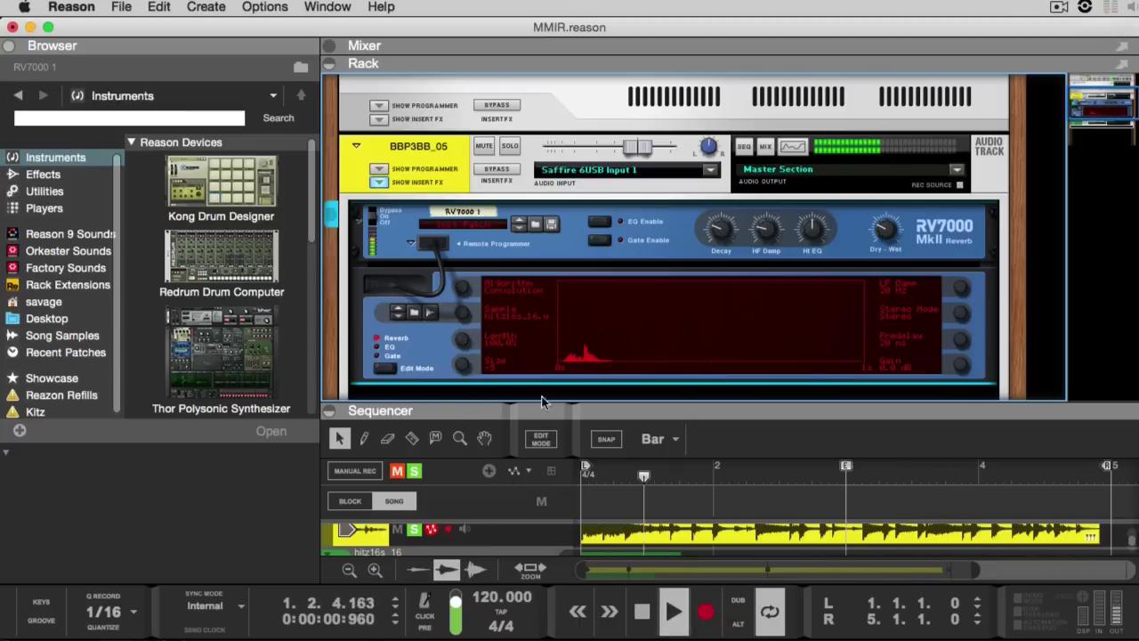
double_click(642, 608)
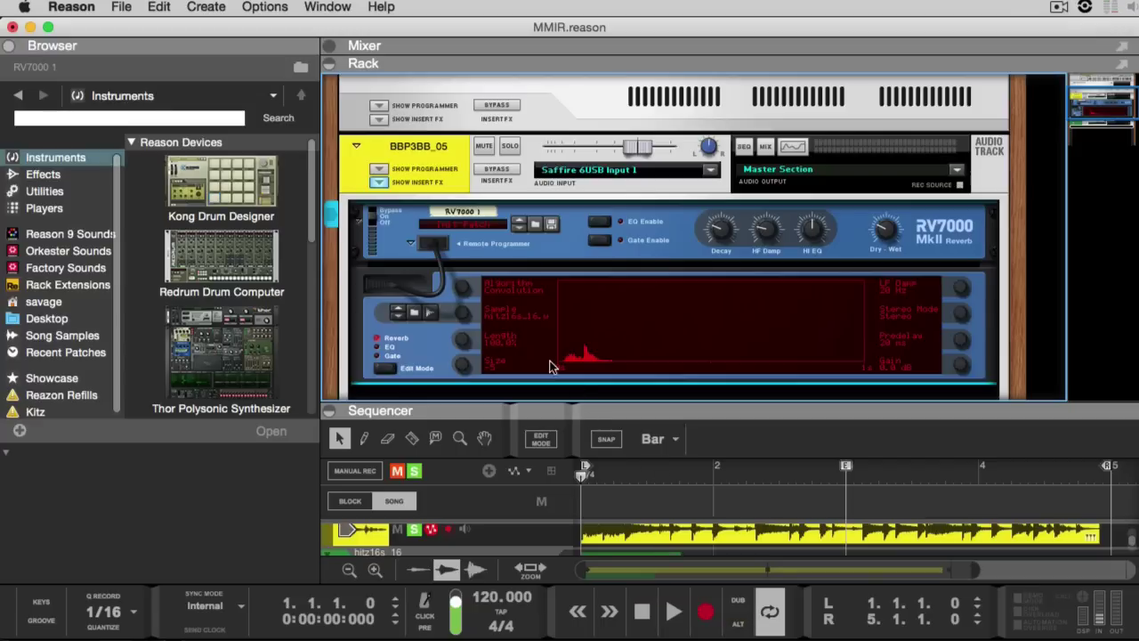
left_click(674, 612)
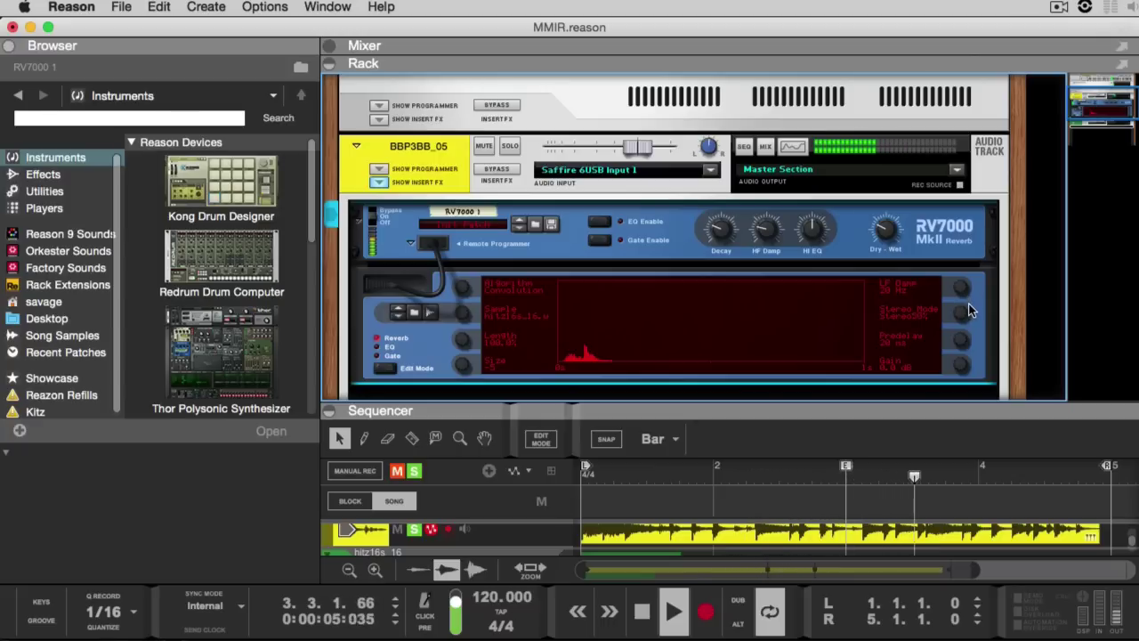
mouse_move(971, 301)
left_mouse_down()
mouse_move(968, 287)
mouse_move(959, 316)
mouse_move(959, 294)
left_mouse_up()
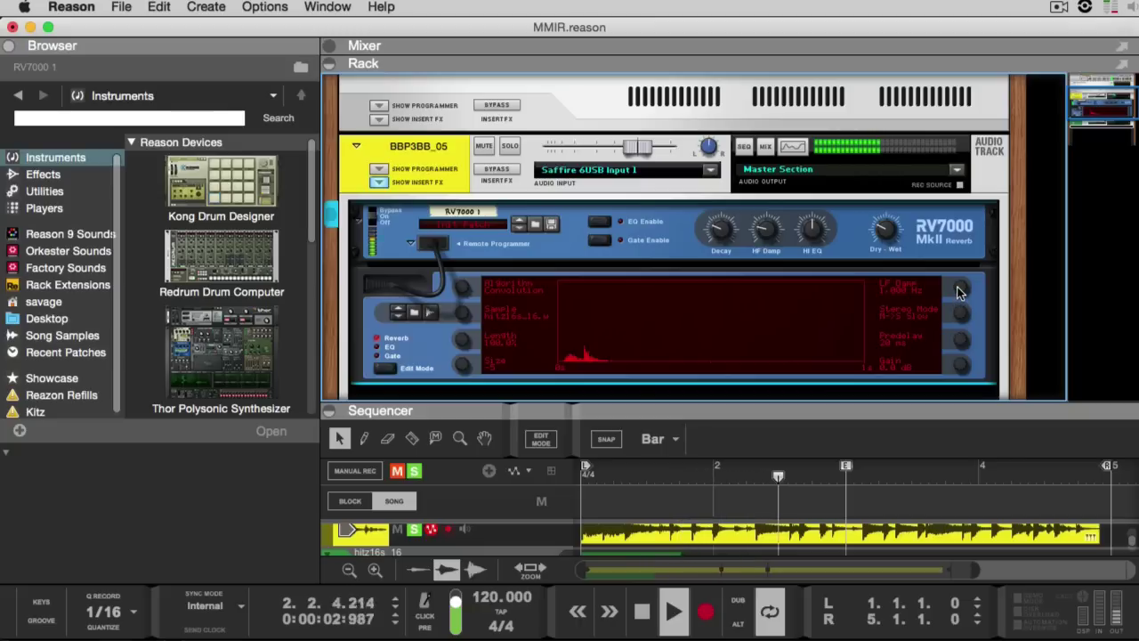
double_click(643, 611)
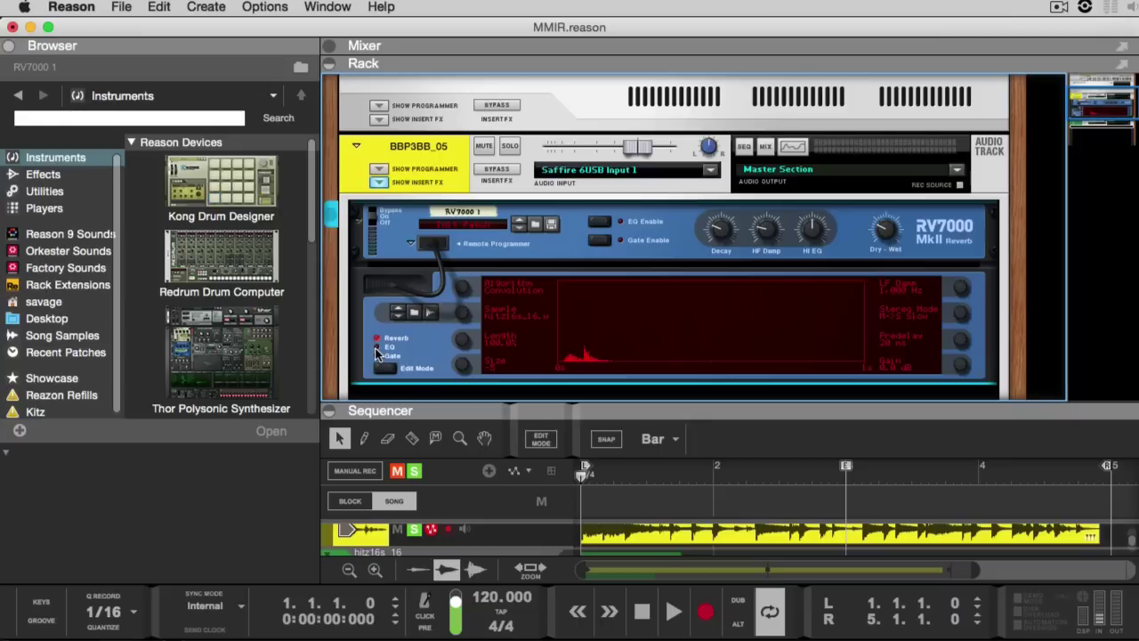
Step: In EQ edit mode, boost Param Gain and set Param Freq near 9.7 kHz during playback, then return to Reverb mode
left_click(376, 352)
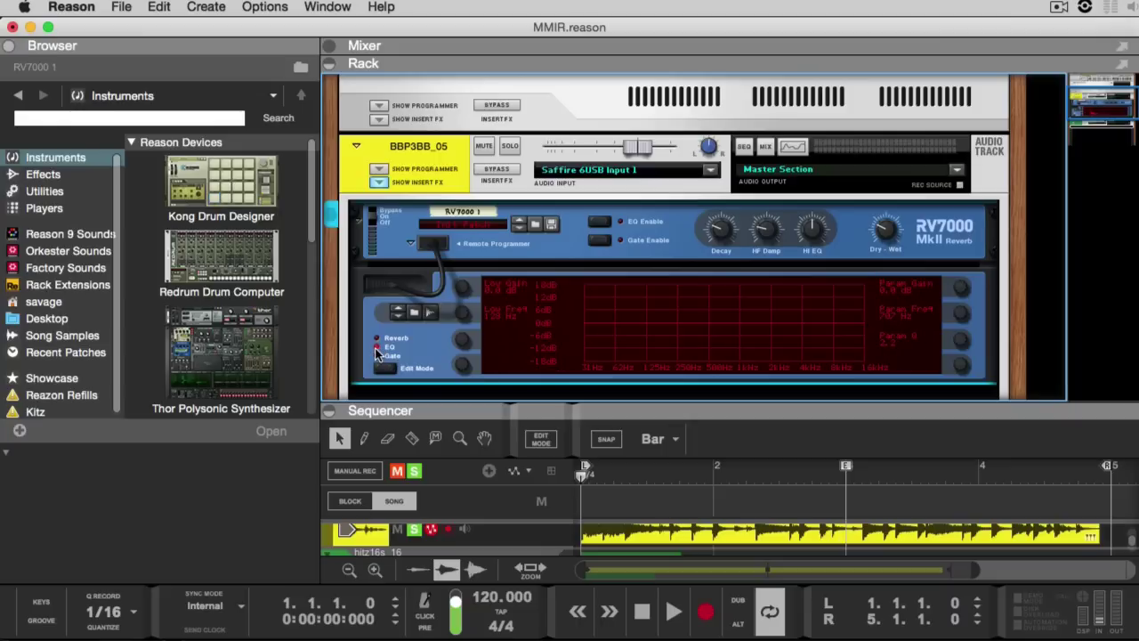
left_click(667, 614)
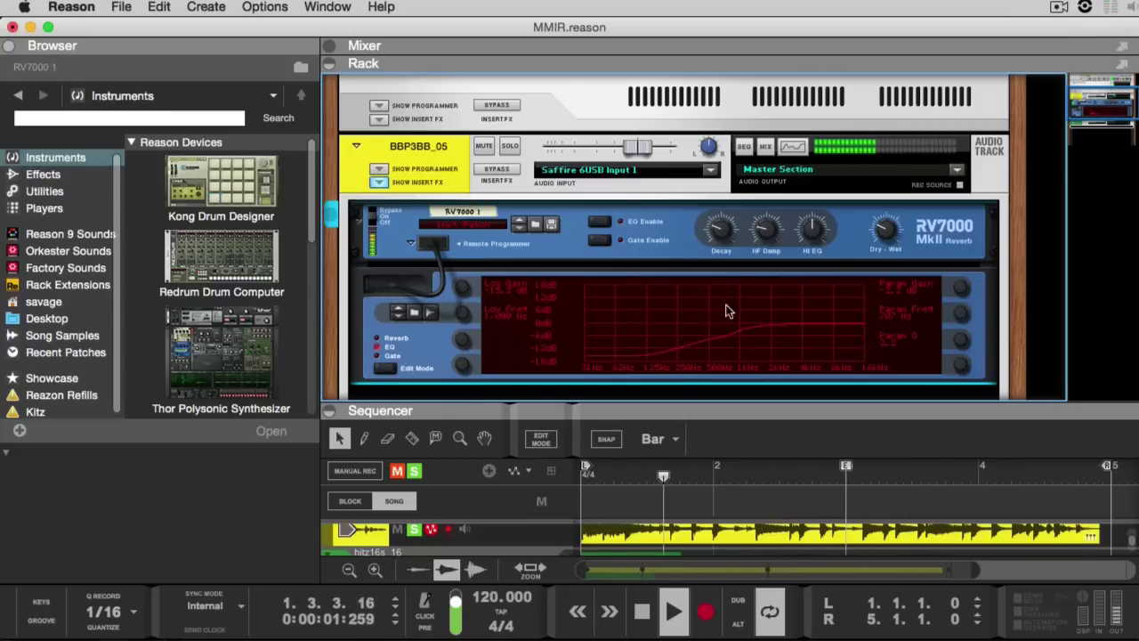
left_click_drag(959, 287, 962, 277)
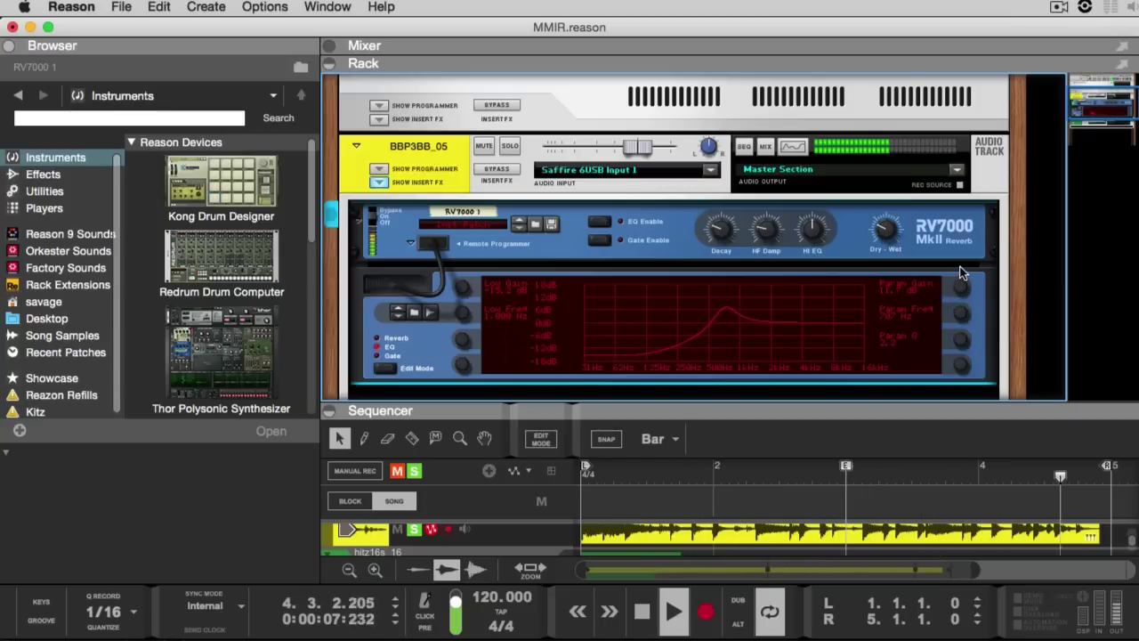
left_click_drag(961, 273, 961, 267)
mouse_move(961, 311)
left_mouse_down()
mouse_move(961, 286)
mouse_move(961, 311)
left_mouse_up()
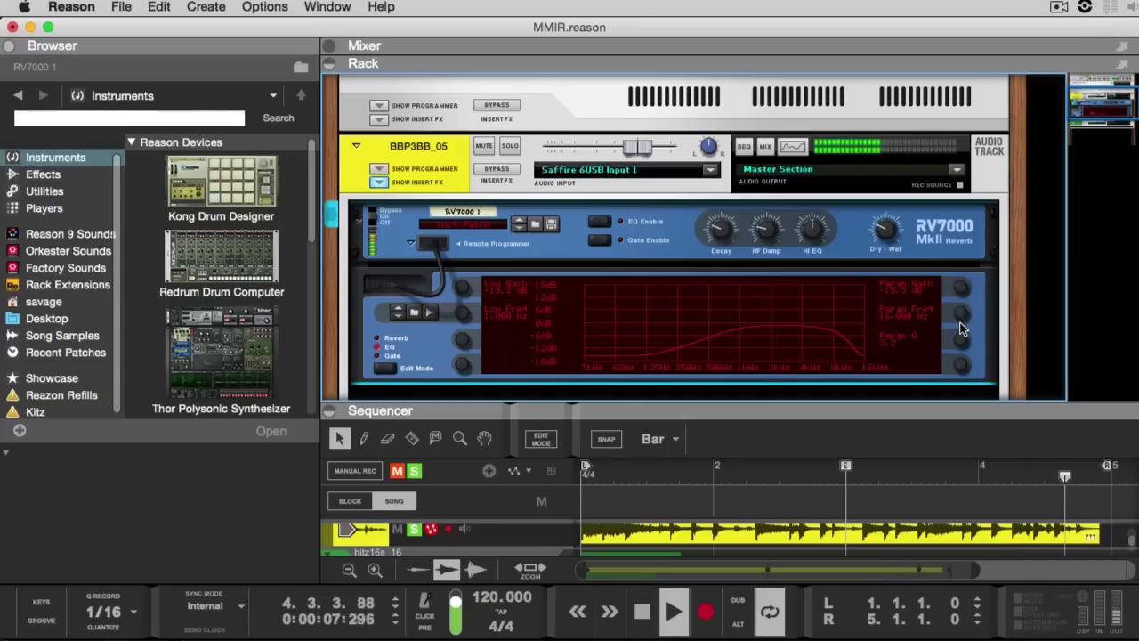
left_click_drag(962, 313, 954, 367)
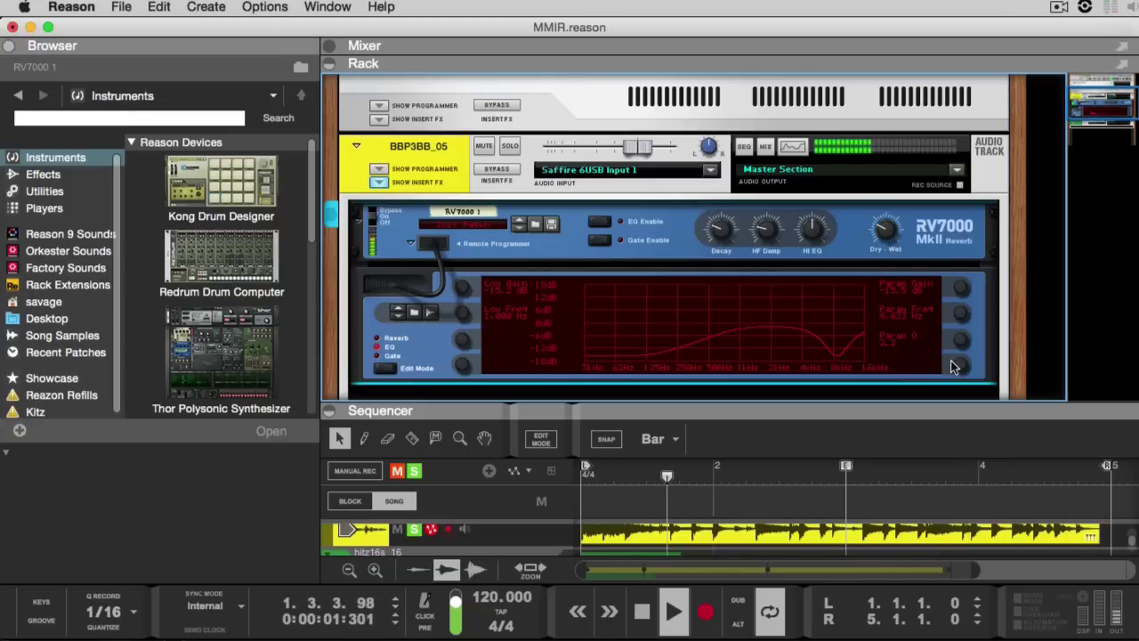
key("space")
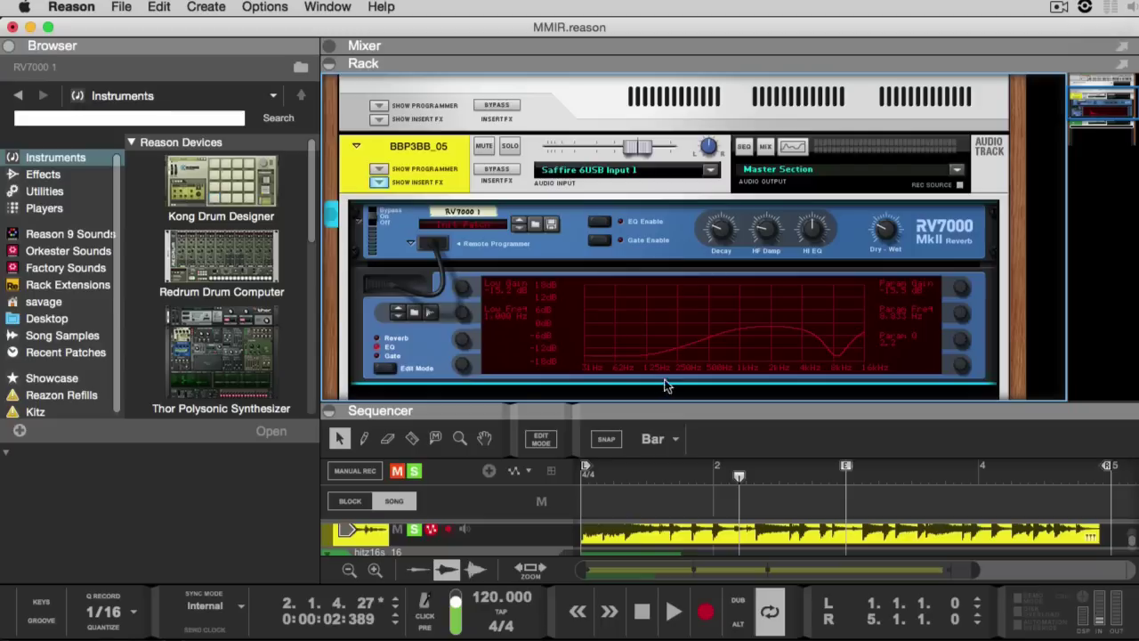
left_click(376, 340)
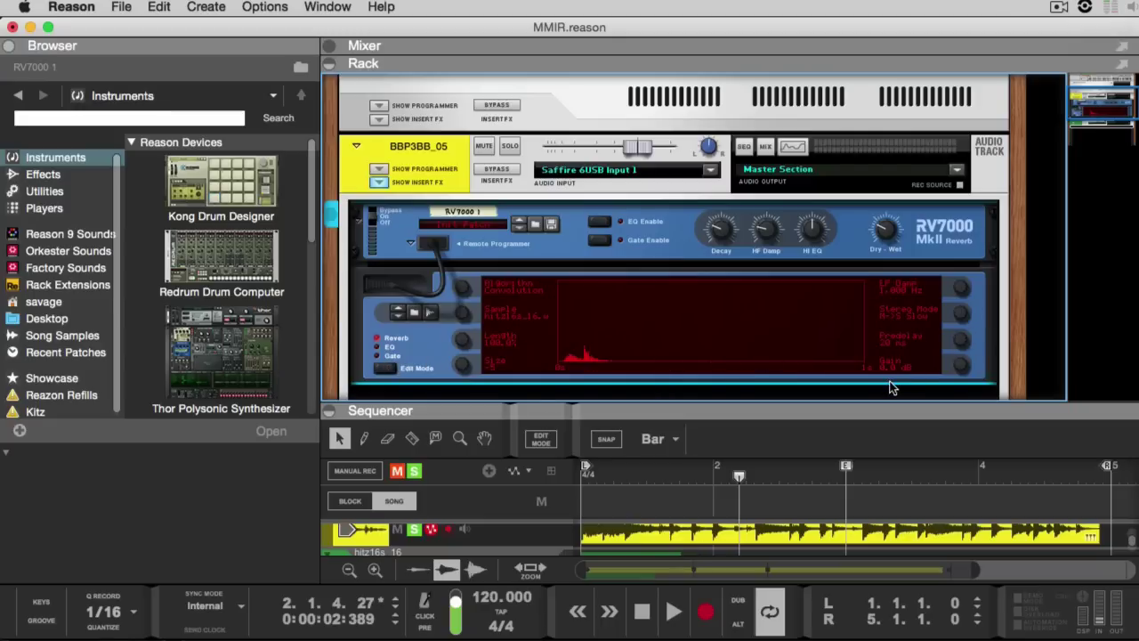
Step: During playback, try and reset LP Damp, lower Decay to 36 and set Dry/Wet to 38
key("space")
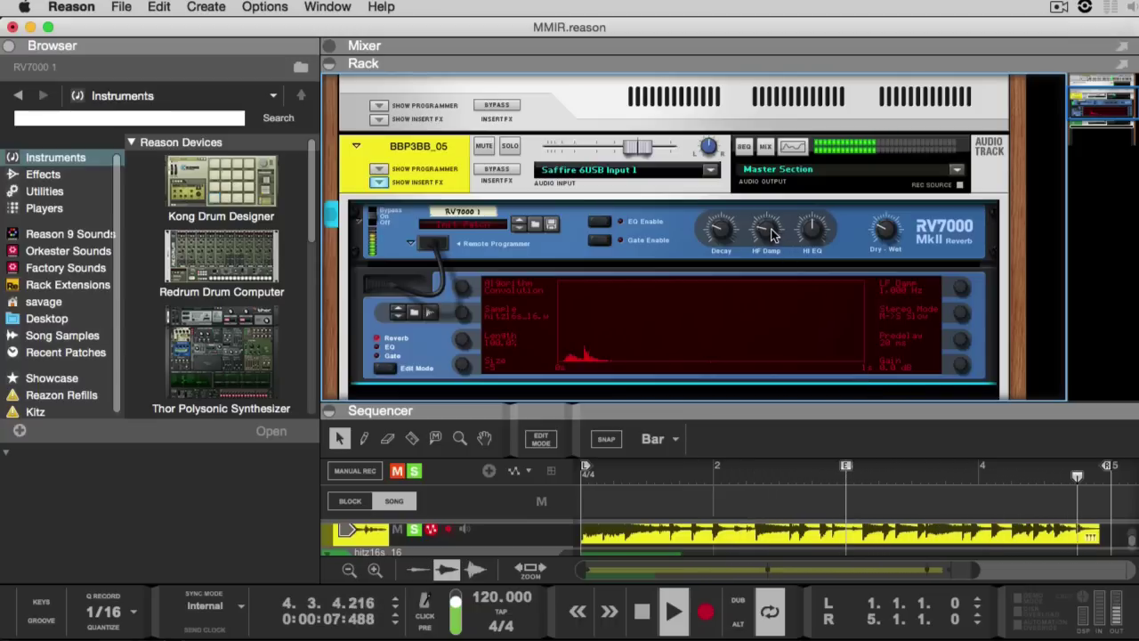
mouse_move(961, 286)
left_mouse_down()
mouse_move(961, 311)
mouse_move(954, 296)
left_mouse_up()
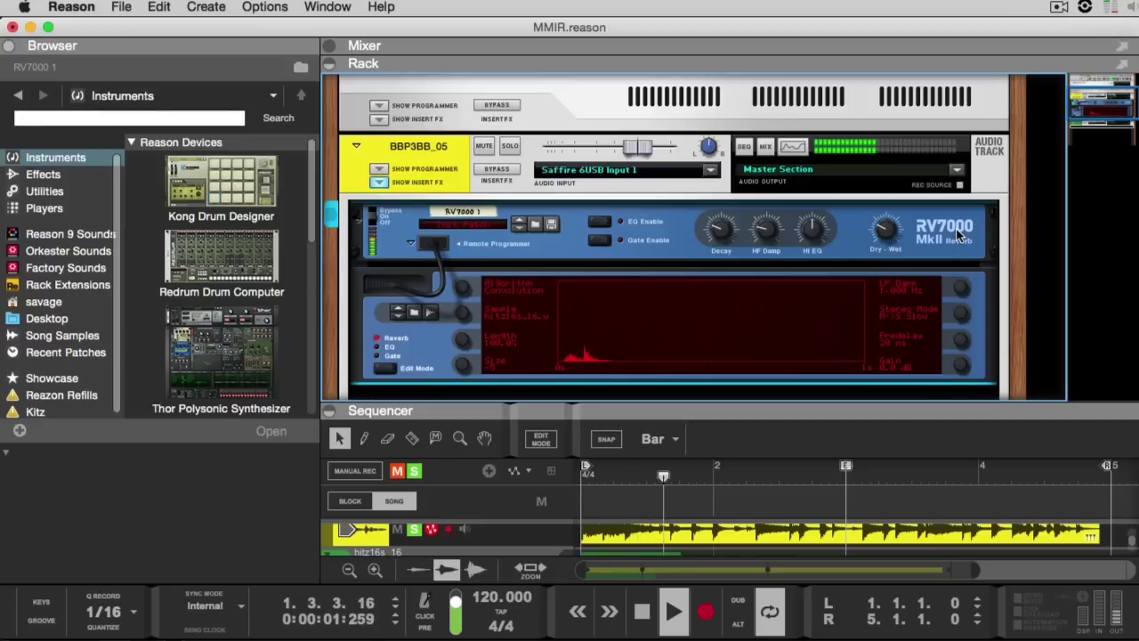
left_click(954, 295, "super")
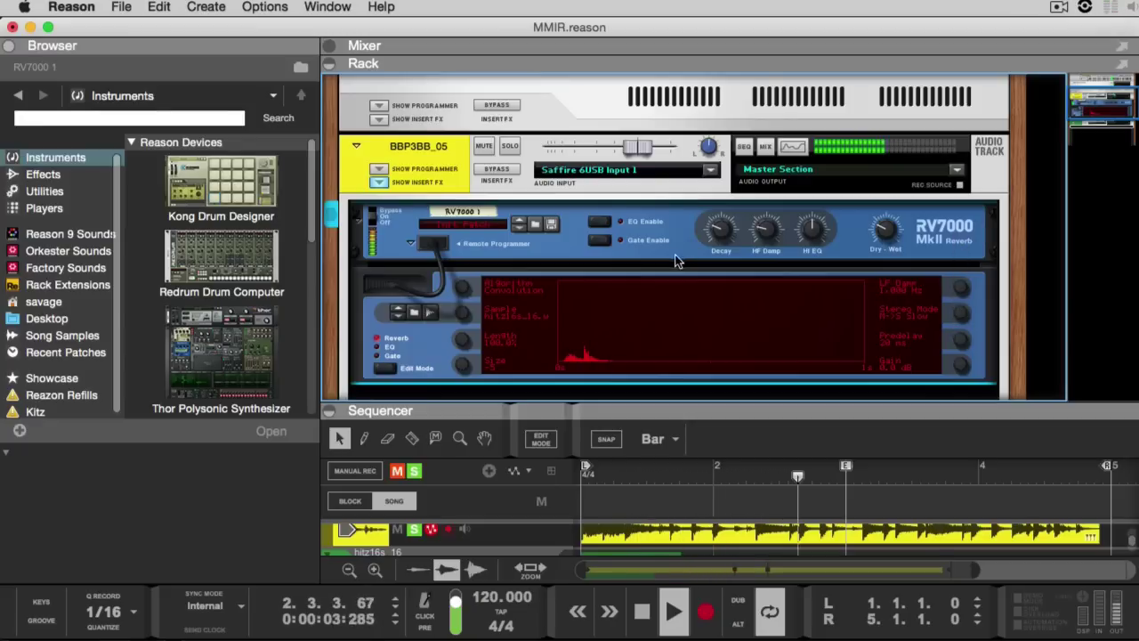
mouse_move(719, 225)
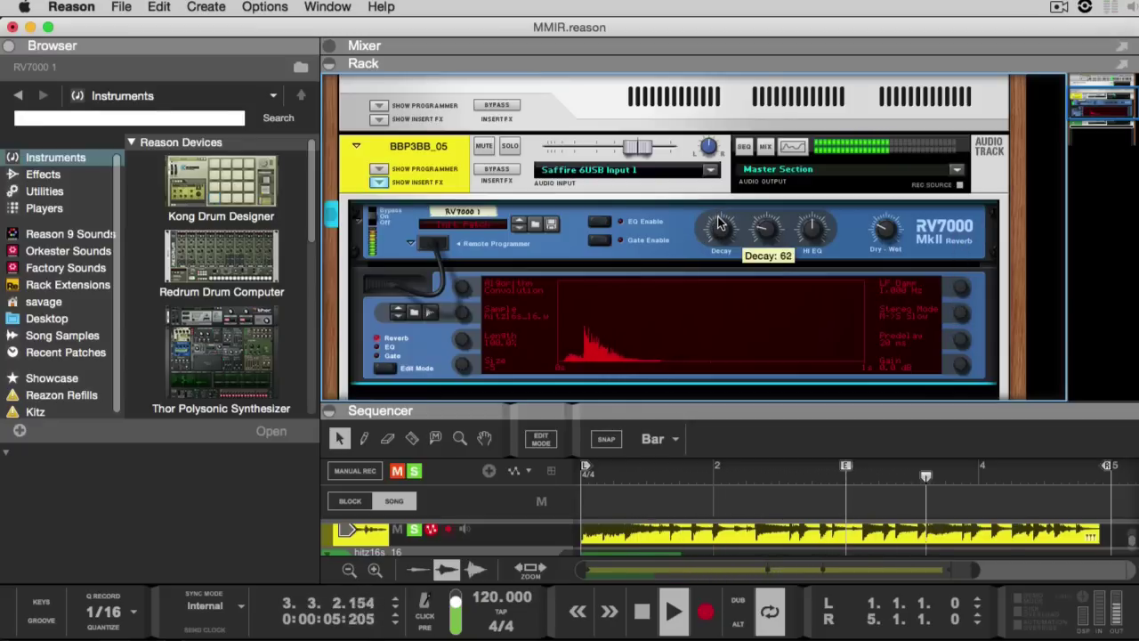
left_click_drag(719, 225, 724, 243)
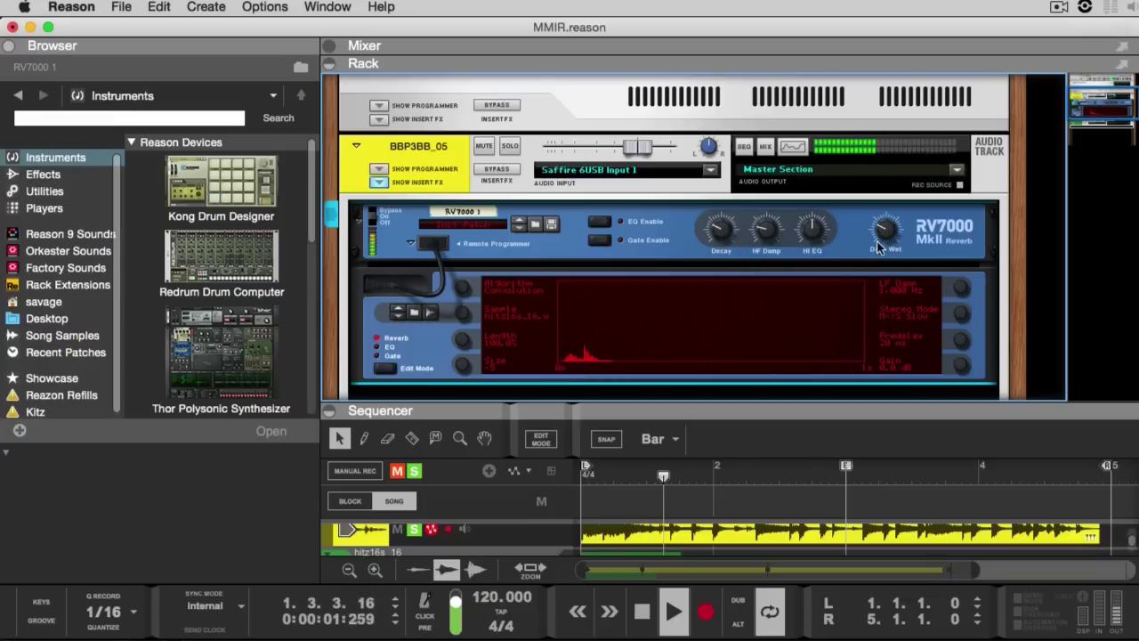
mouse_move(886, 226)
mouse_move(886, 226)
left_mouse_down()
mouse_move(887, 247)
mouse_move(885, 231)
left_mouse_up()
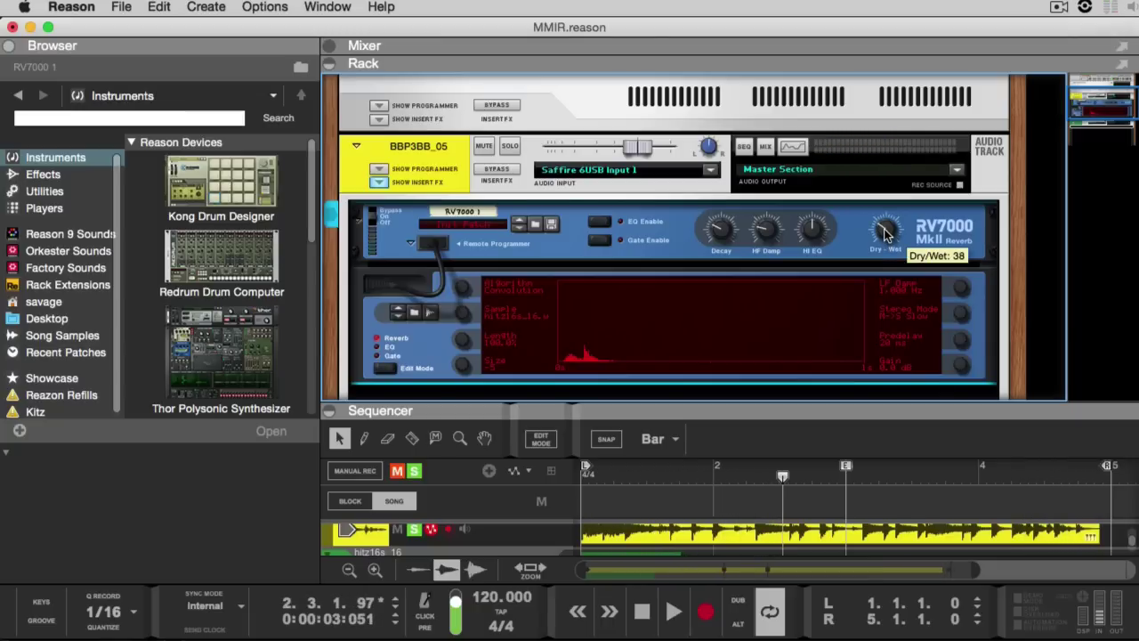
Step: Replay the loop comparing the RV7000 bypassed versus on, leave it on, then stop
left_click(642, 612)
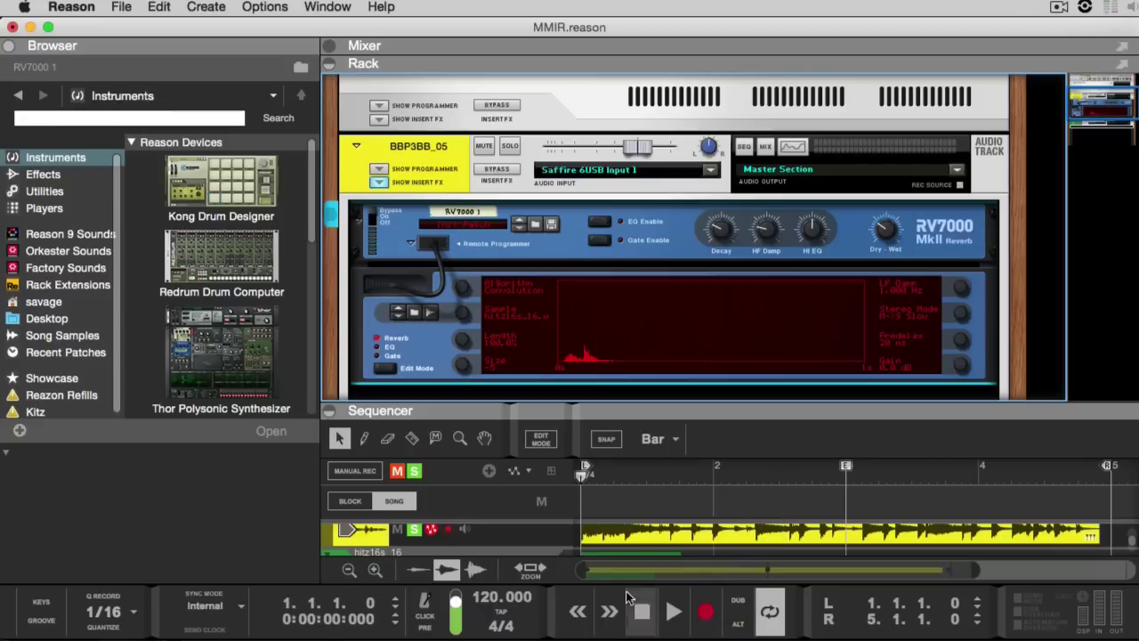
left_click(674, 611)
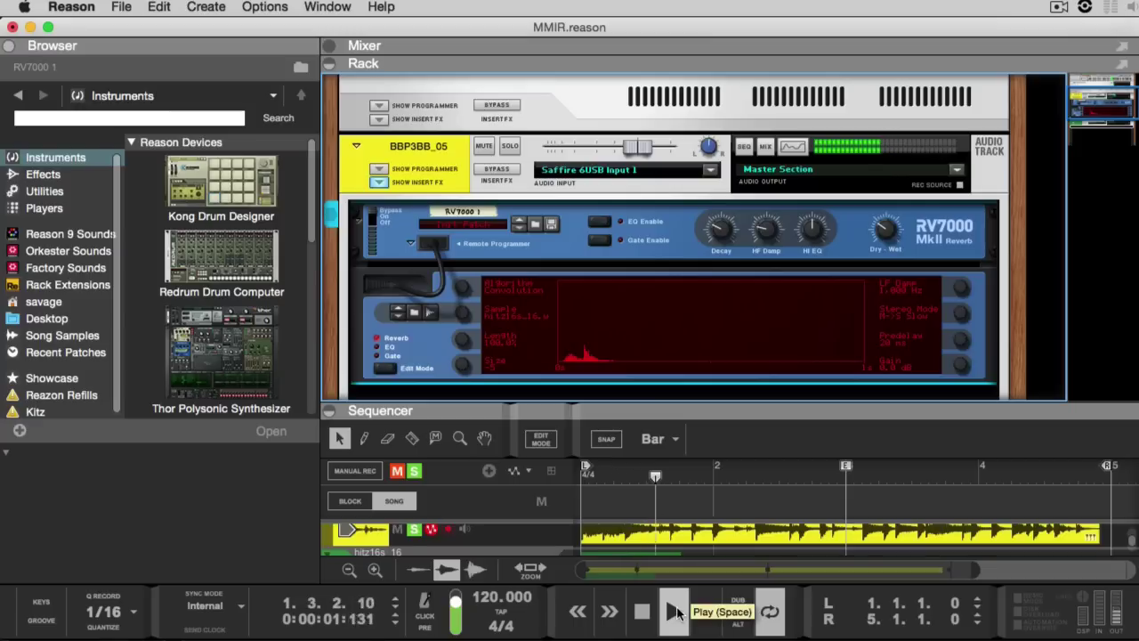
left_click(372, 219)
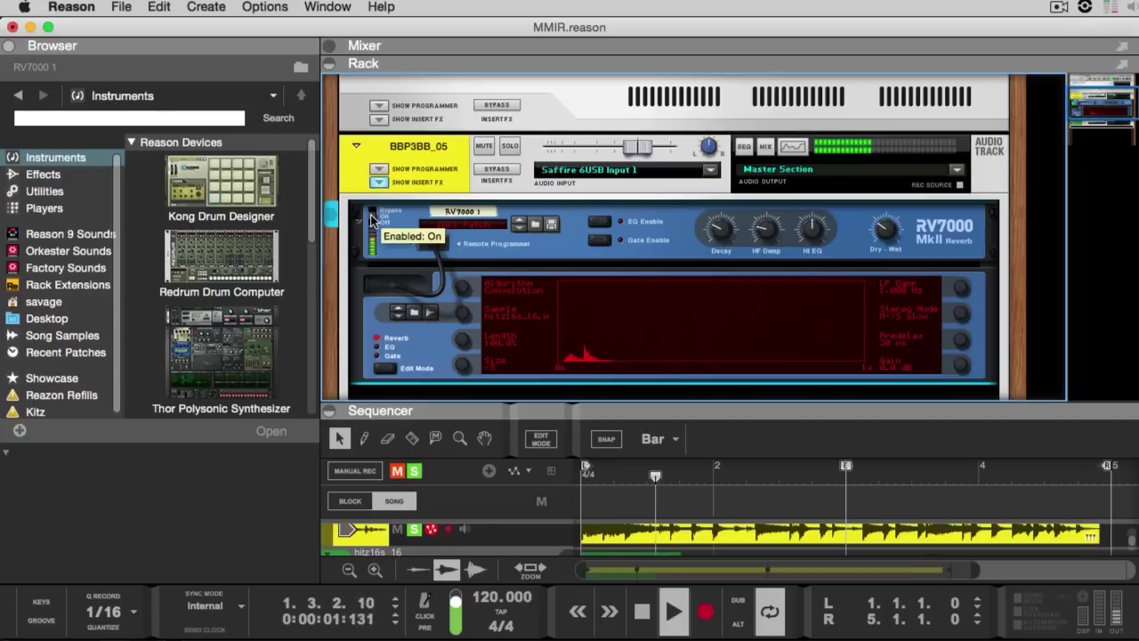
left_click(372, 218)
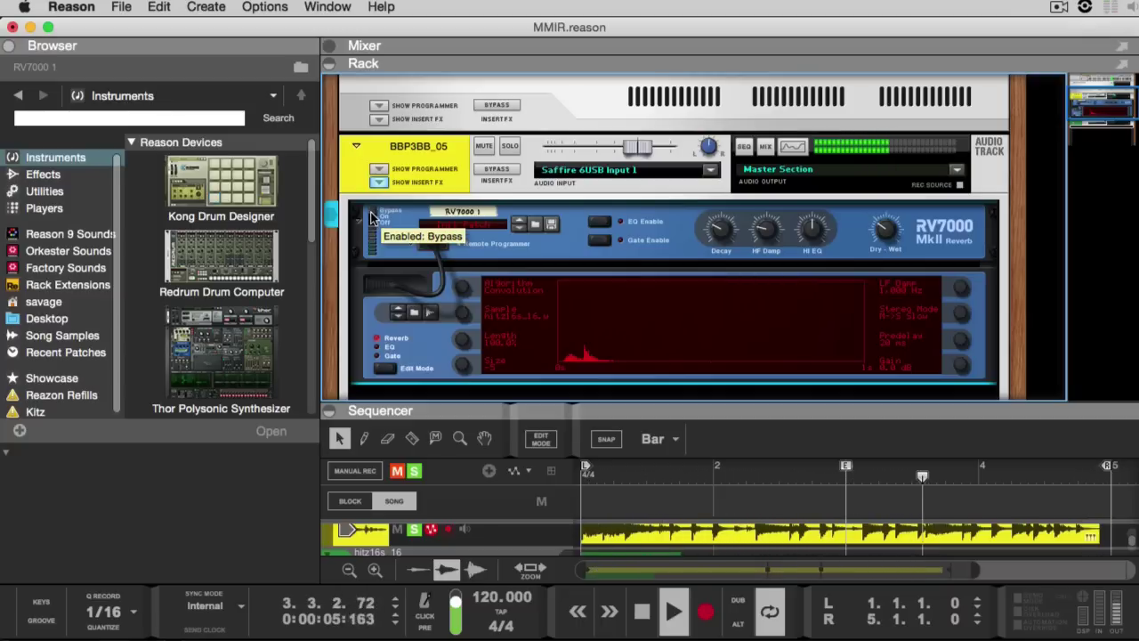
left_click(371, 218)
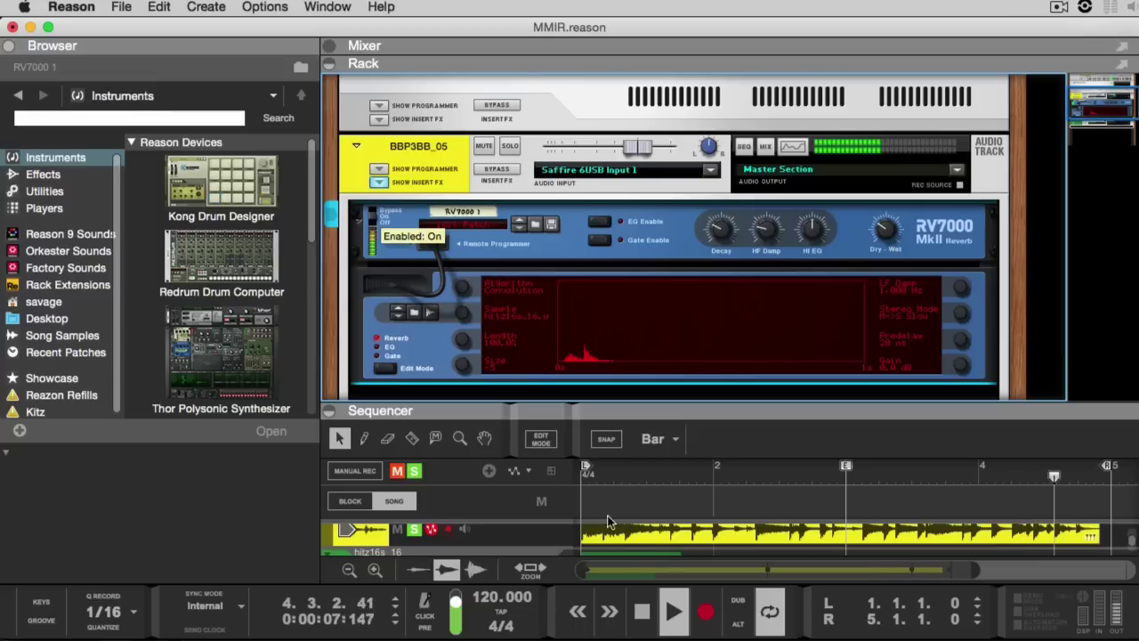
left_click(631, 606)
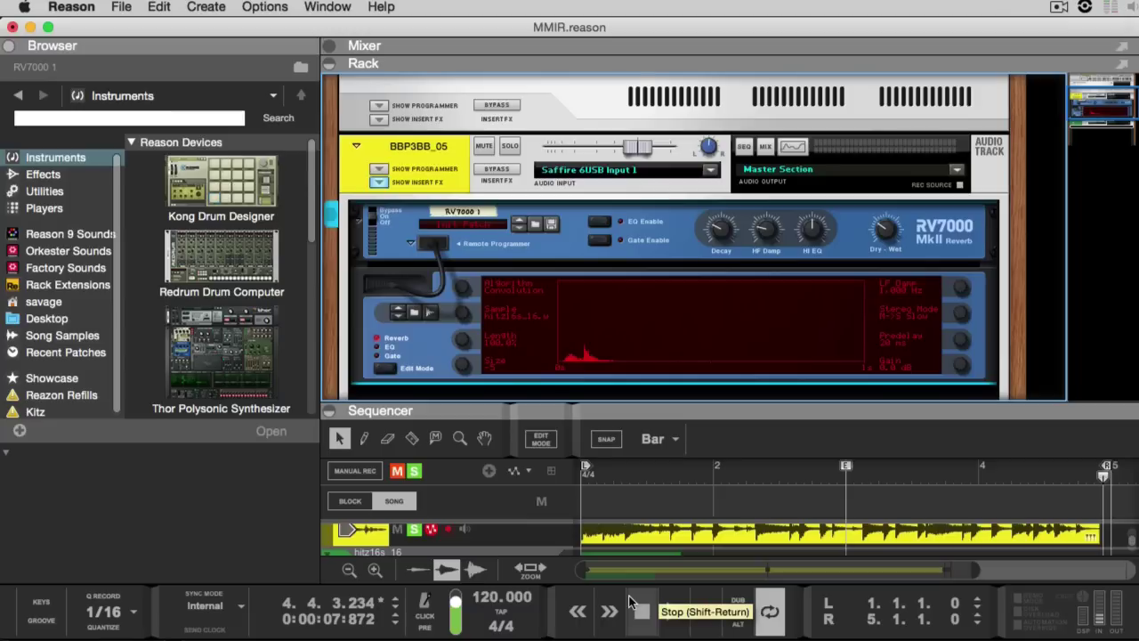
left_click(640, 613)
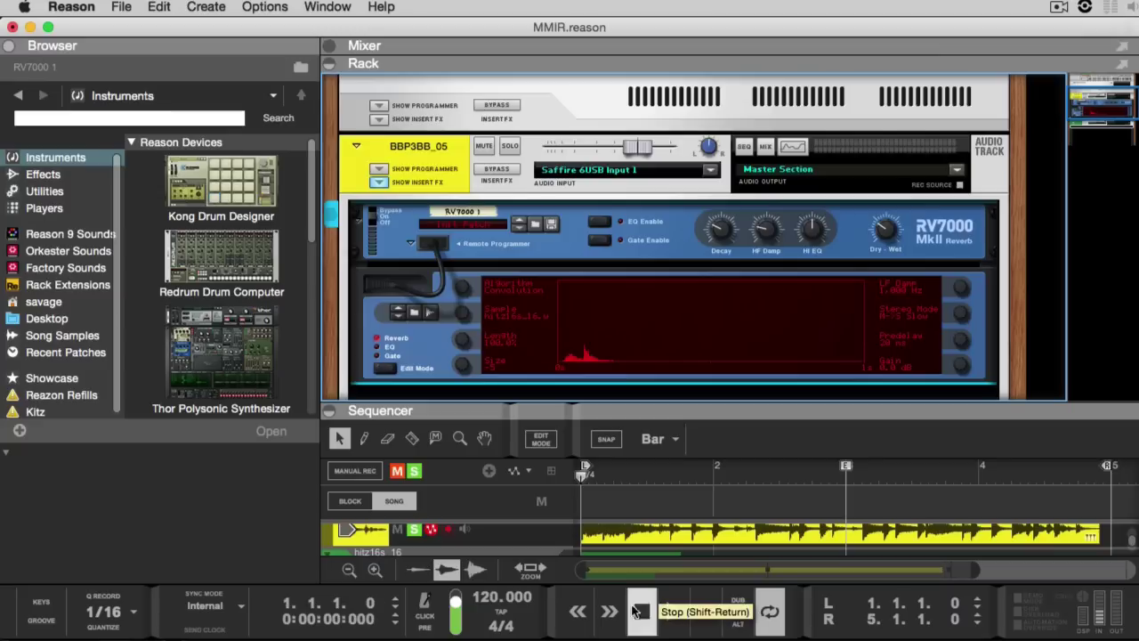